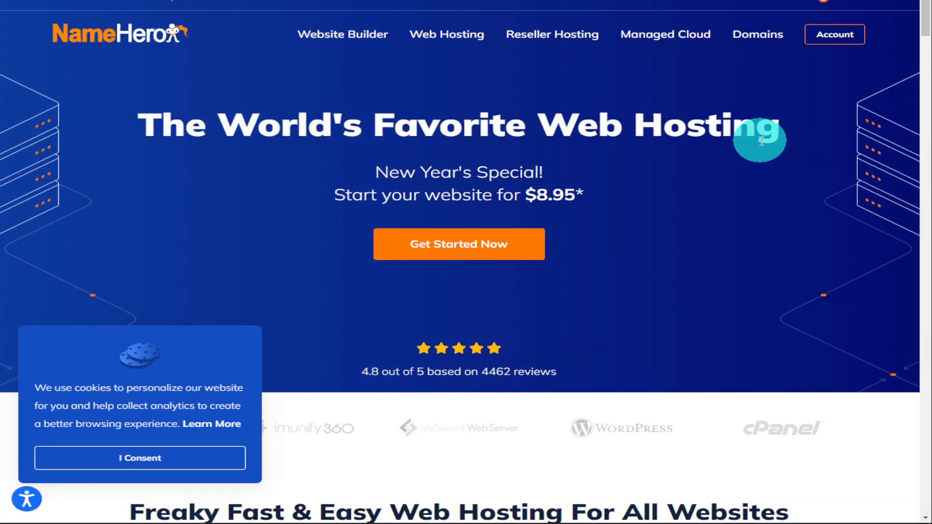
Open the NameHero account's Turbo Cloud hosting, log in to its cPanel and go to the Subdomains page.
{"action": "left_click", "coordinate": [839, 36]}
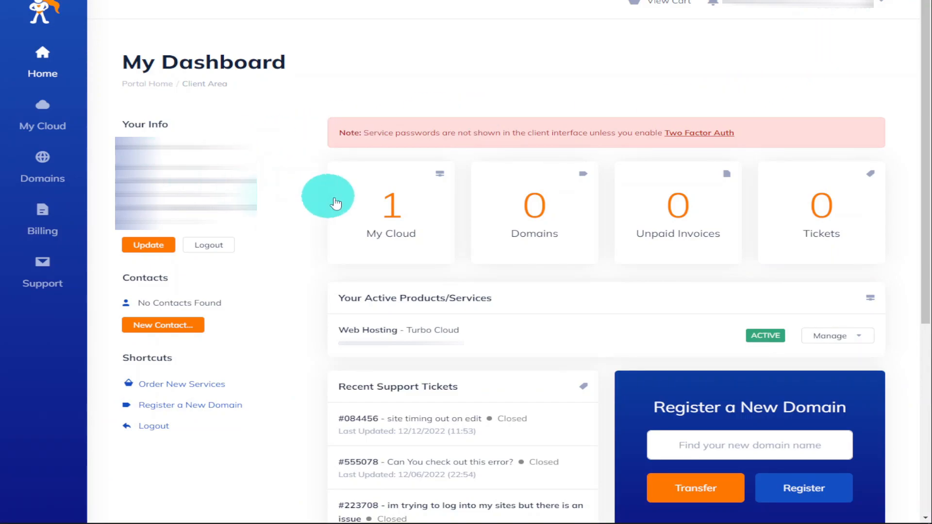
{"action": "left_click", "coordinate": [381, 214]}
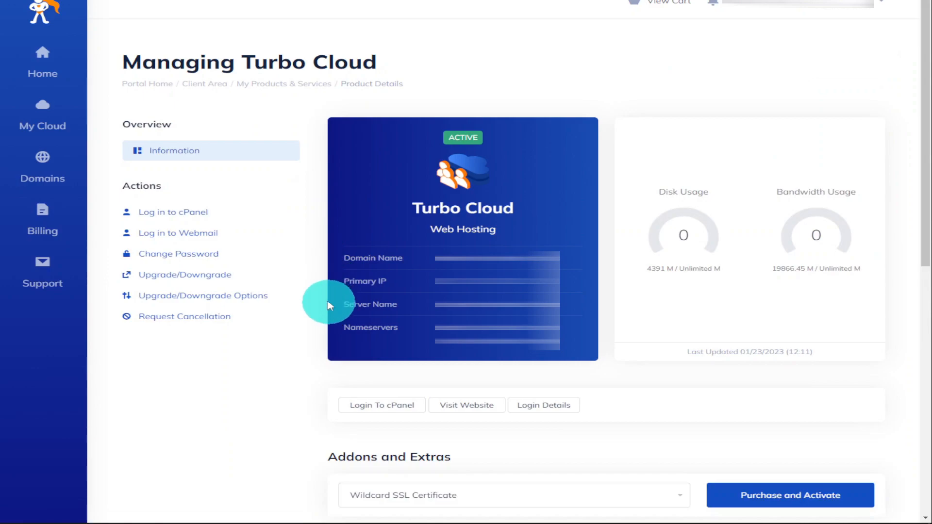
{"action": "left_click", "coordinate": [209, 216]}
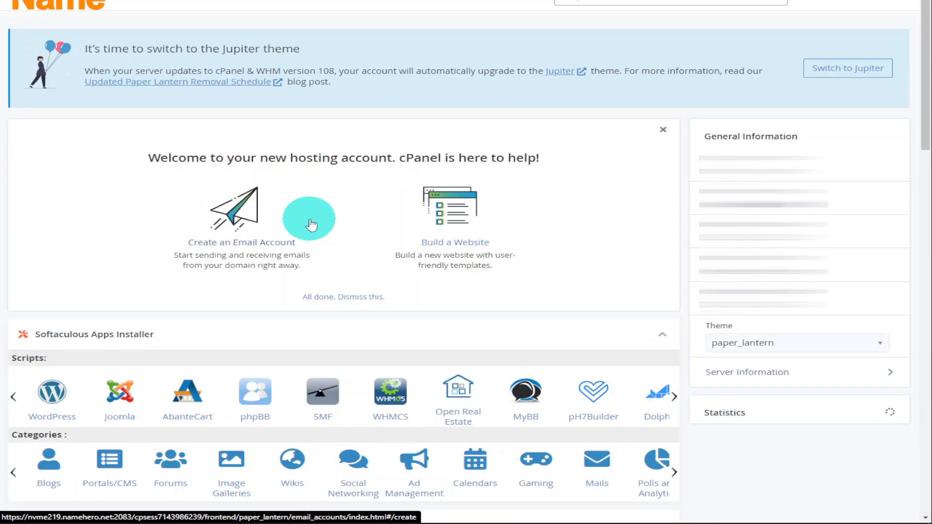
{"action": "left_click_drag", "start_coordinate": [927, 49], "coordinate": [879, 258]}
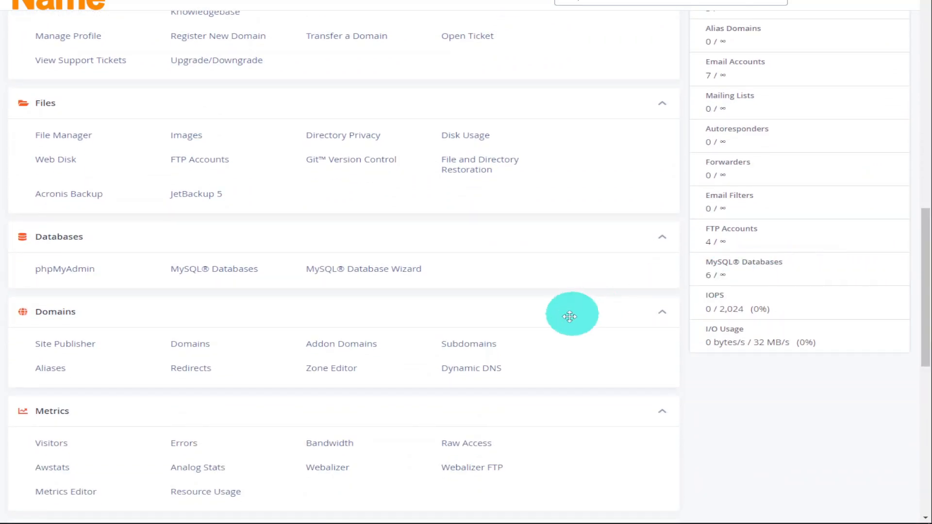
{"action": "left_click", "coordinate": [471, 344]}
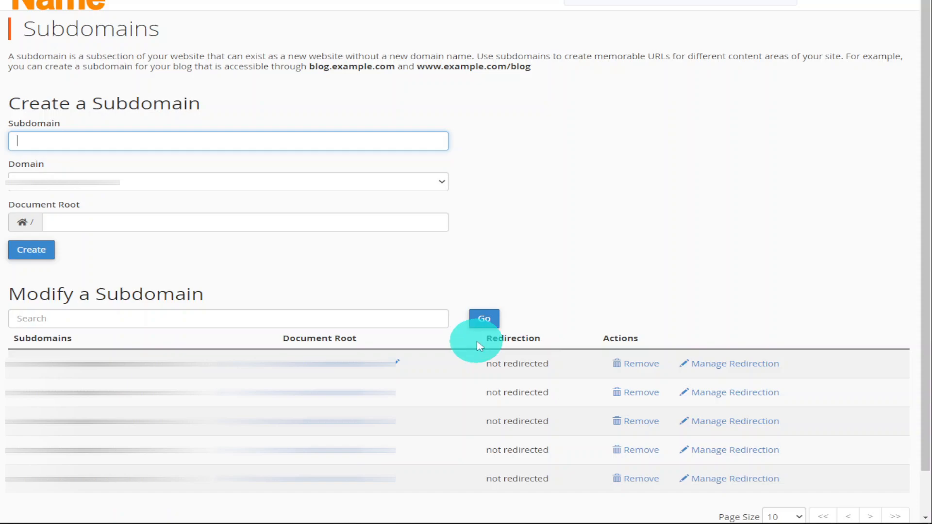
Create the subdomain Sandbox under diywebsitespro.com with document root Sandbox.diywebsitespro.com, and return to the subdomain list.
{"action": "type", "text": "Sandbox"}
{"action": "left_click", "coordinate": [434, 188]}
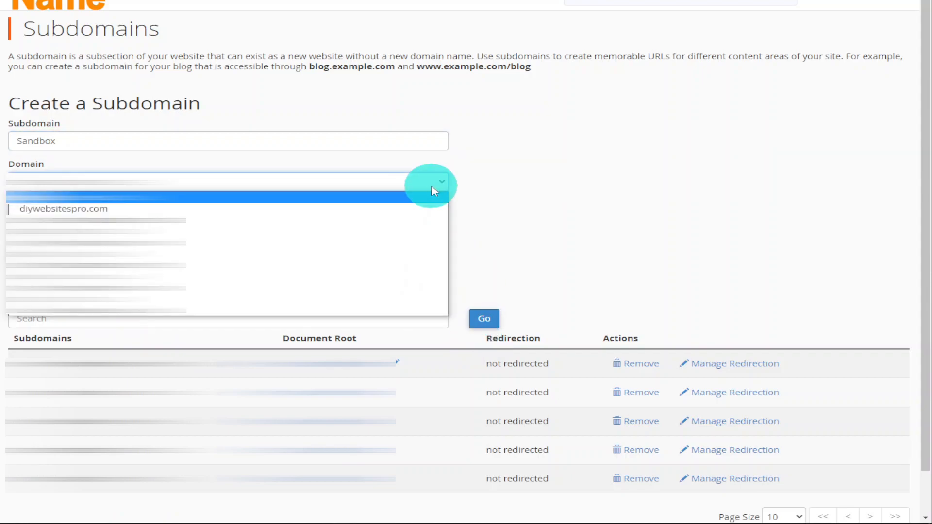
{"action": "left_click", "coordinate": [417, 210]}
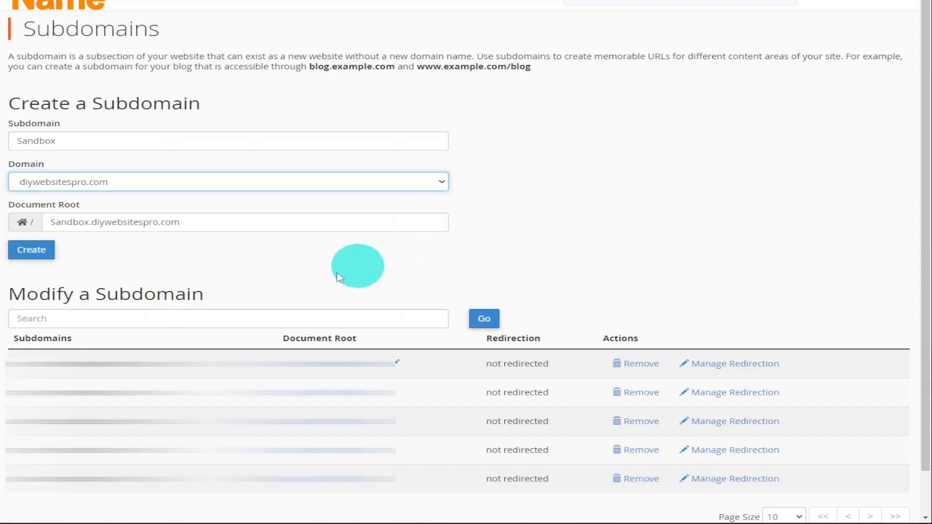
{"action": "left_click", "coordinate": [50, 258]}
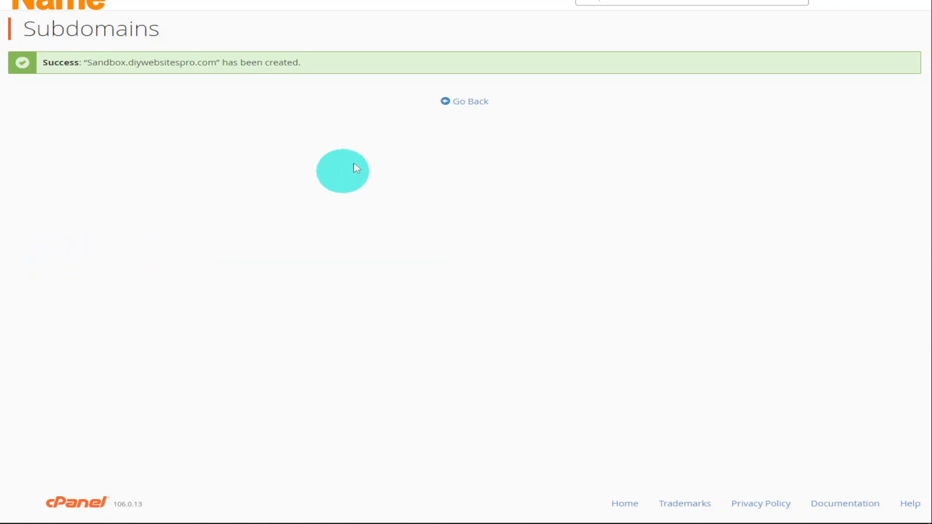
{"action": "left_click", "coordinate": [485, 101]}
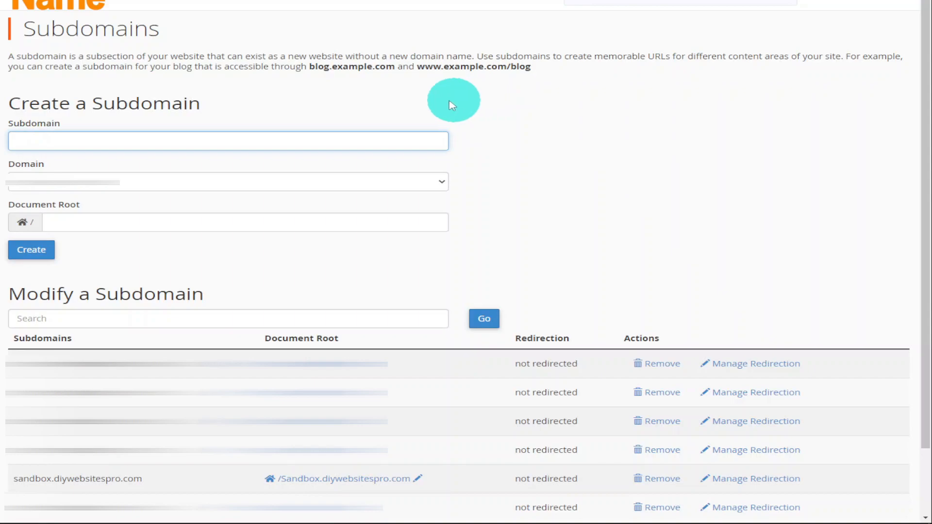
Go to WordPress Management in Softaculous and start a new WordPress installation.
{"action": "left_click", "coordinate": [67, 4]}
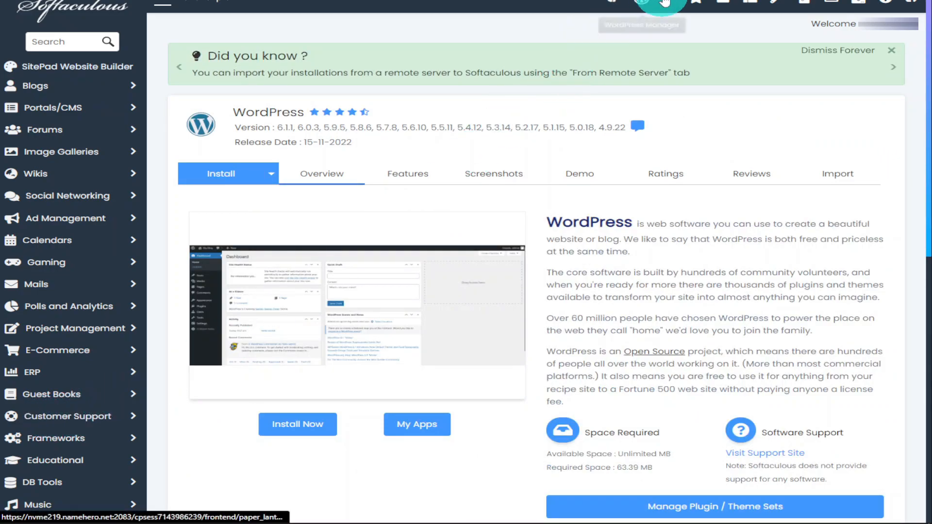
{"action": "left_click", "coordinate": [639, 6]}
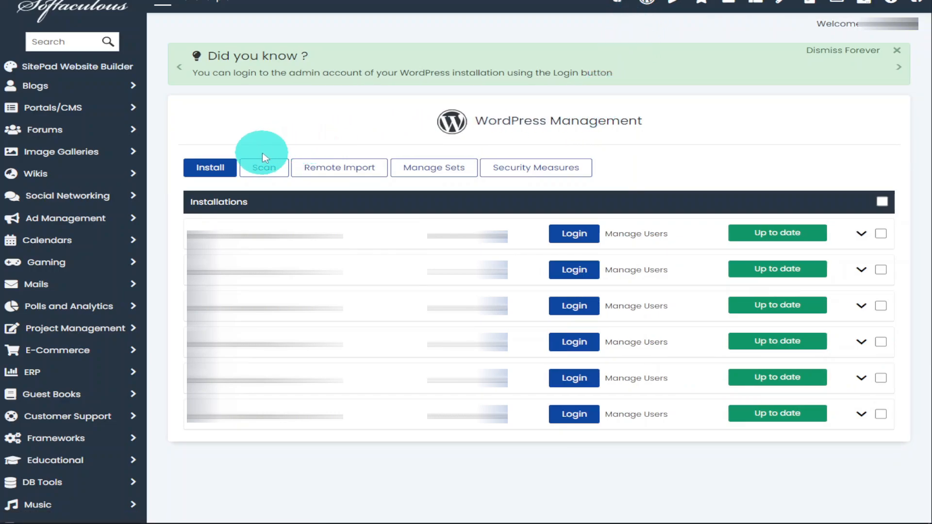
{"action": "left_click", "coordinate": [222, 171]}
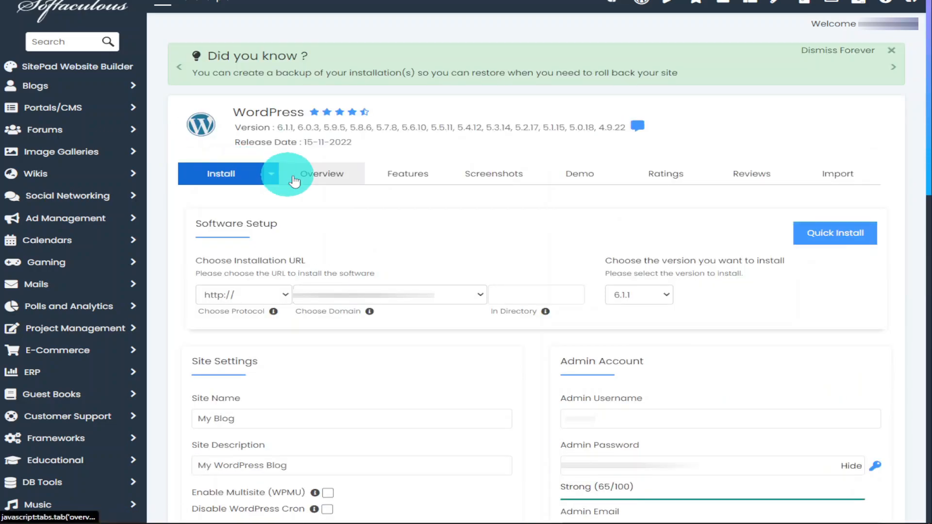
Choose sandbox.diywebsitespro.com as the domain for the WordPress installation.
{"action": "scroll", "coordinate": [633, 177], "scroll_direction": "down", "scroll_amount": 3}
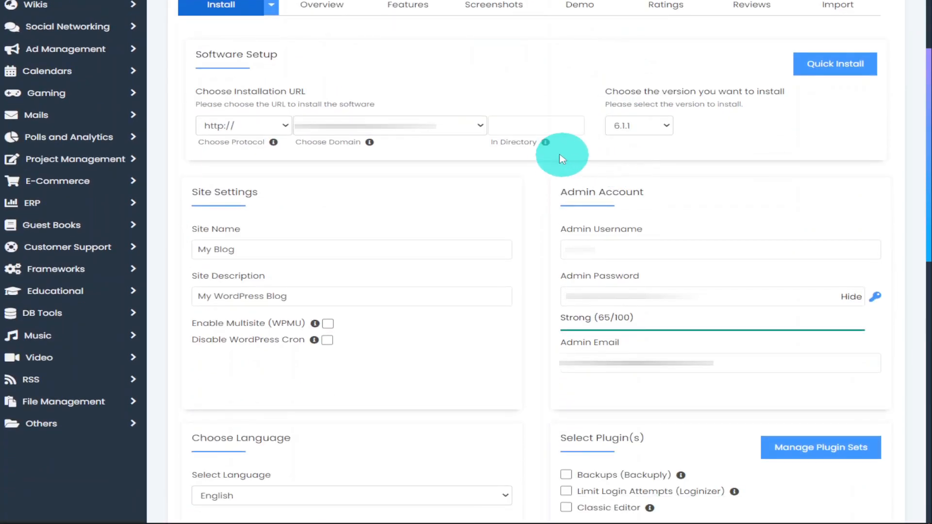
{"action": "left_click", "coordinate": [478, 127]}
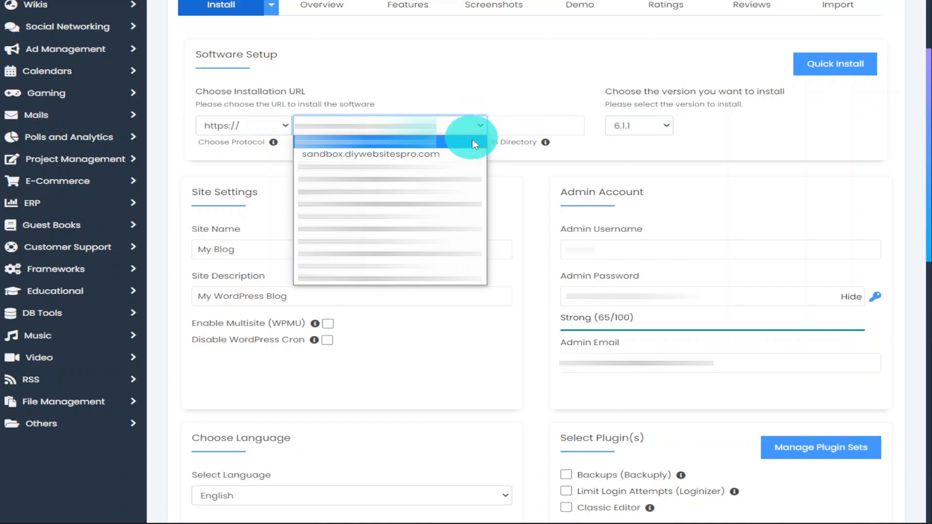
{"action": "left_click", "coordinate": [469, 156]}
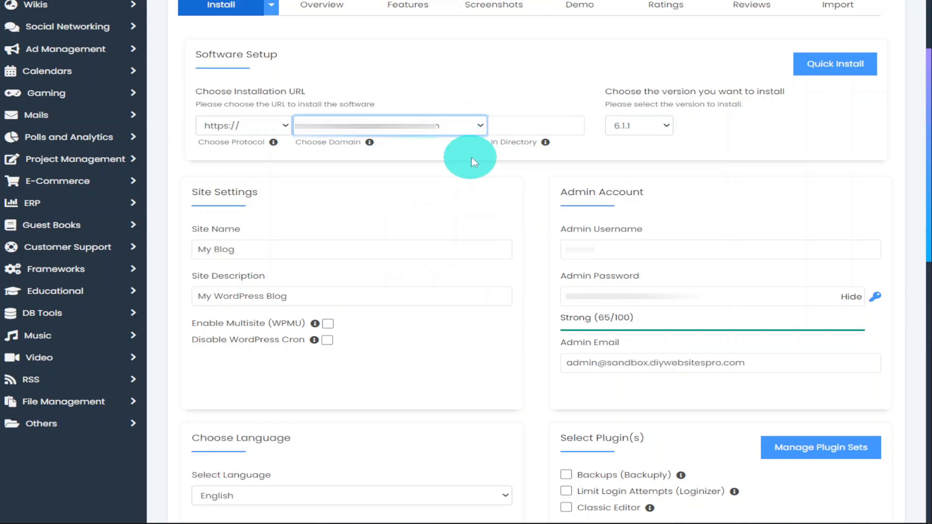
{"action": "scroll", "coordinate": [496, 160], "scroll_direction": "up", "scroll_amount": 2}
{"action": "scroll", "coordinate": [502, 160], "scroll_direction": "up", "scroll_amount": 1}
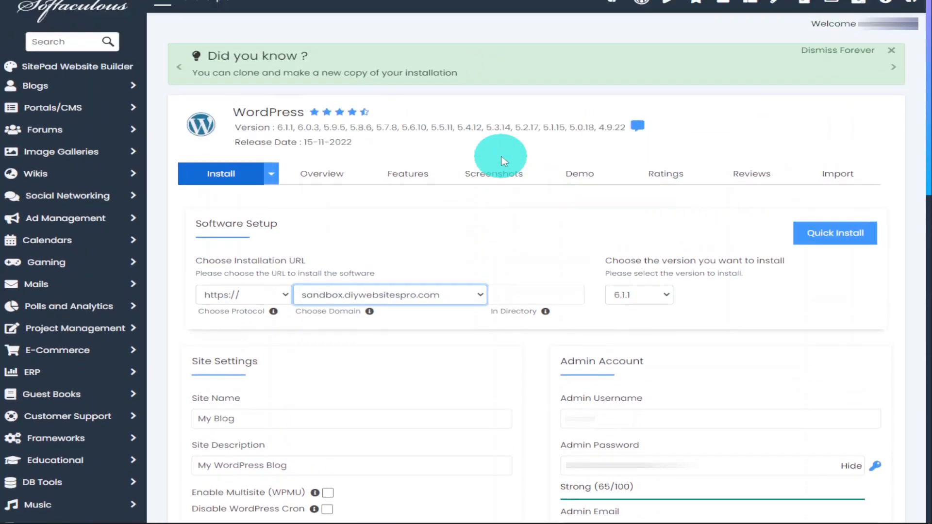
Switch the setup to Quick Install and install WordPress 6.1.1 on the sandbox subdomain without selecting plugins or a theme.
{"action": "left_click", "coordinate": [795, 239]}
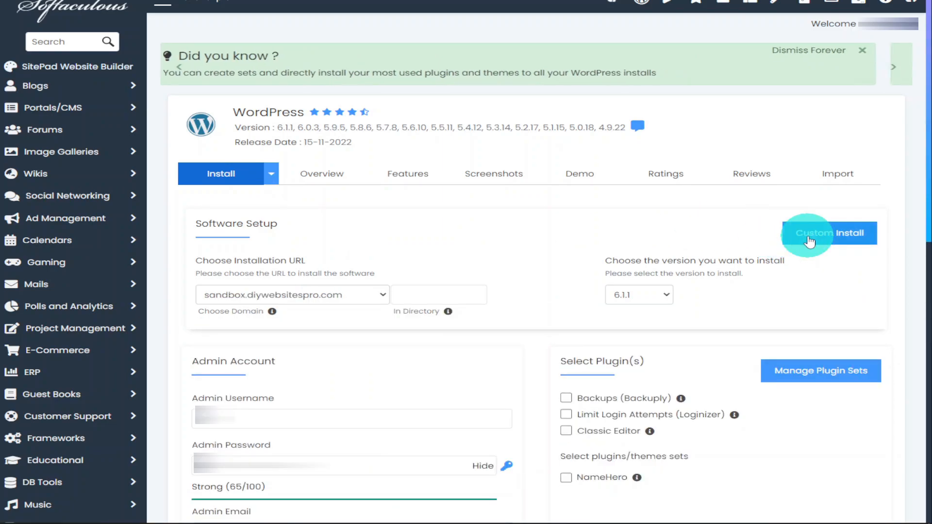
{"action": "scroll", "coordinate": [798, 243], "scroll_direction": "down", "scroll_amount": 5}
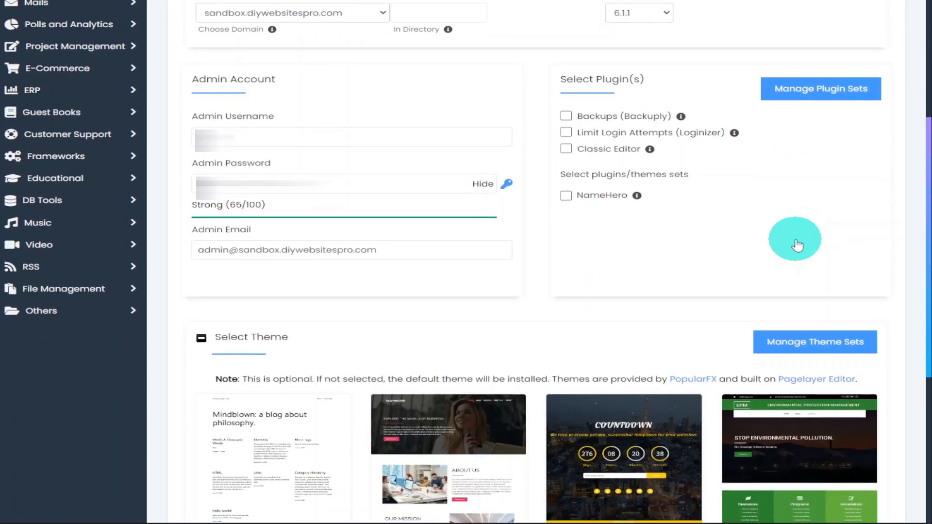
{"action": "scroll", "coordinate": [798, 242], "scroll_direction": "down", "scroll_amount": 5}
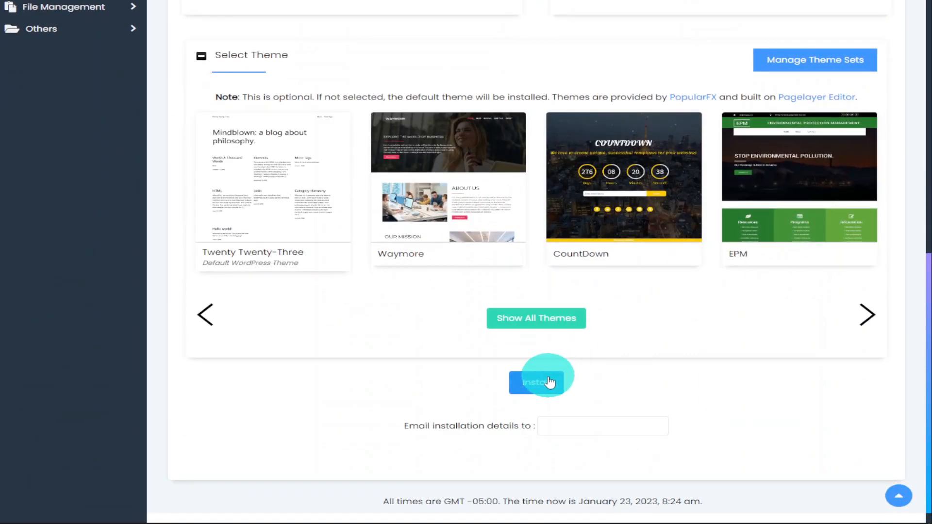
{"action": "left_click", "coordinate": [539, 383]}
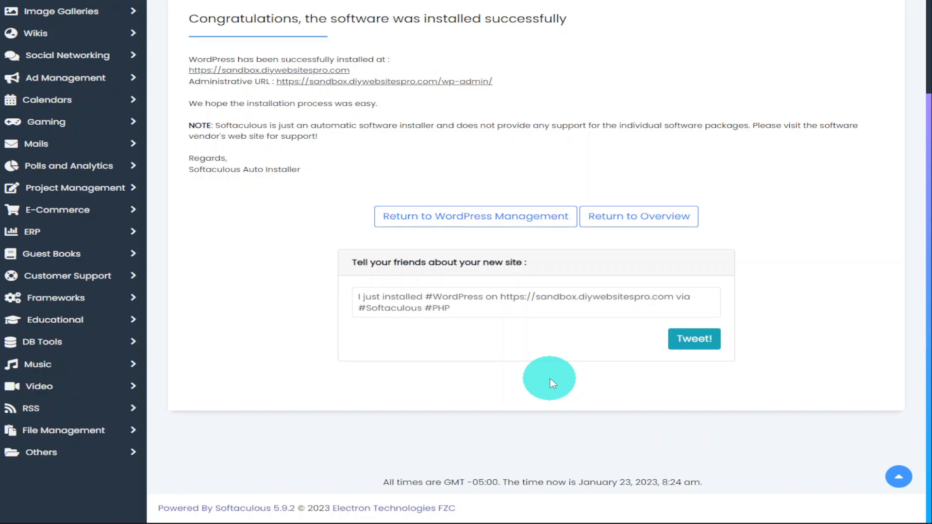
Return to WordPress Management and log in to the admin dashboard of the sandbox.diywebsitespro.com site.
{"action": "left_click", "coordinate": [503, 216]}
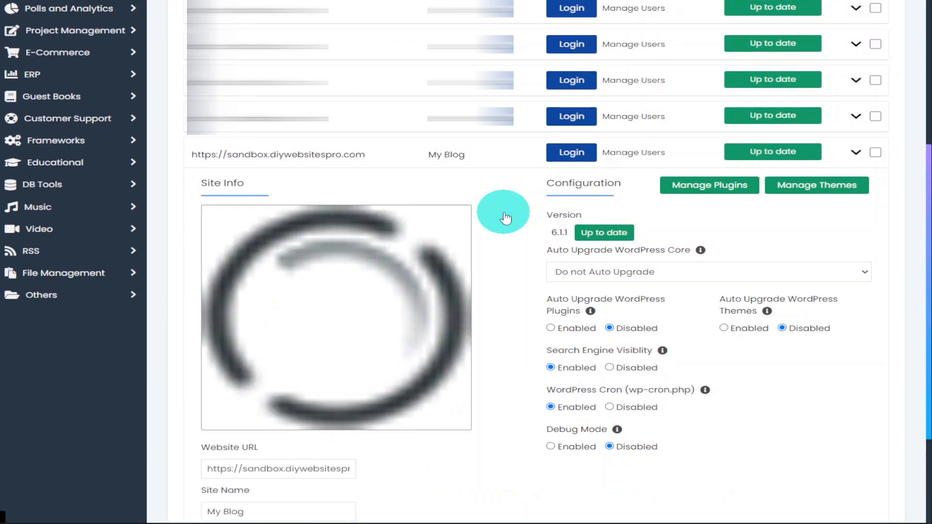
{"action": "scroll", "coordinate": [503, 213], "scroll_direction": "up", "scroll_amount": 1}
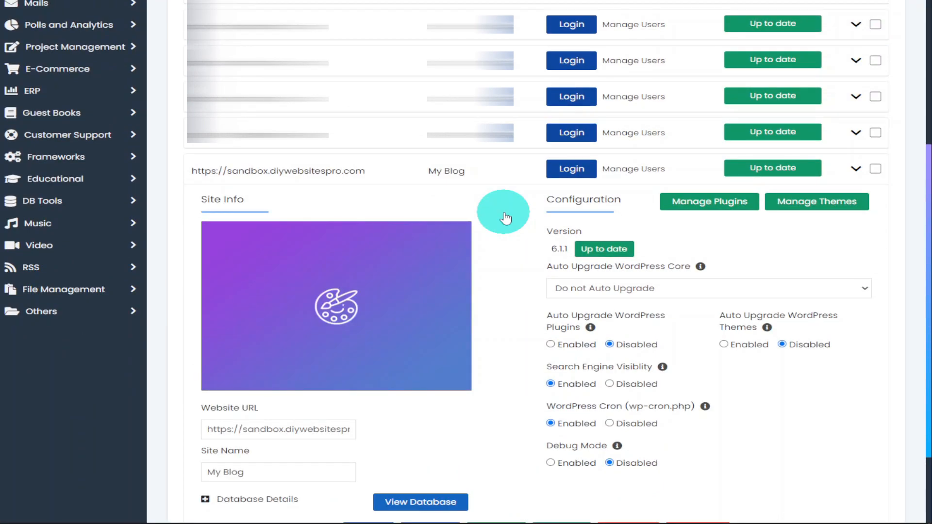
{"action": "left_click", "coordinate": [568, 170]}
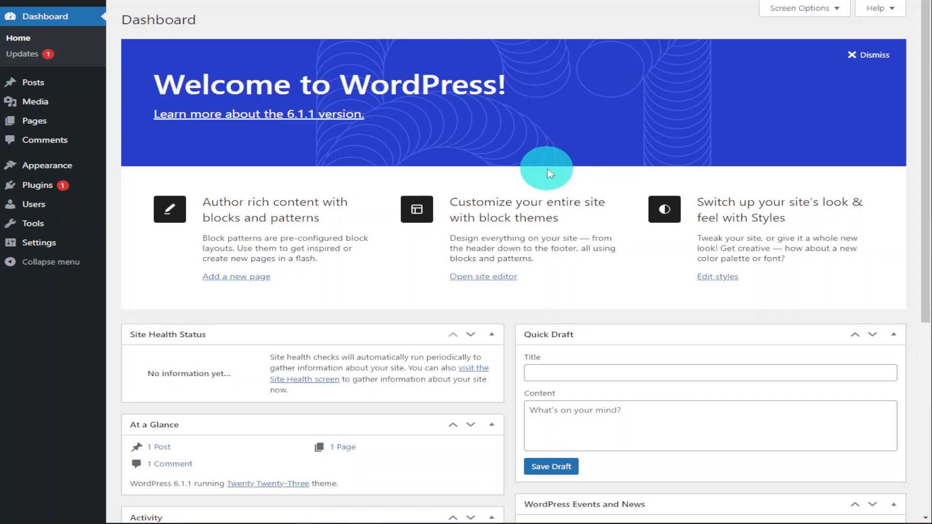
Find the Elementor Website Builder plugin by searching for "elementor", then install and activate it.
{"action": "left_click", "coordinate": [43, 188]}
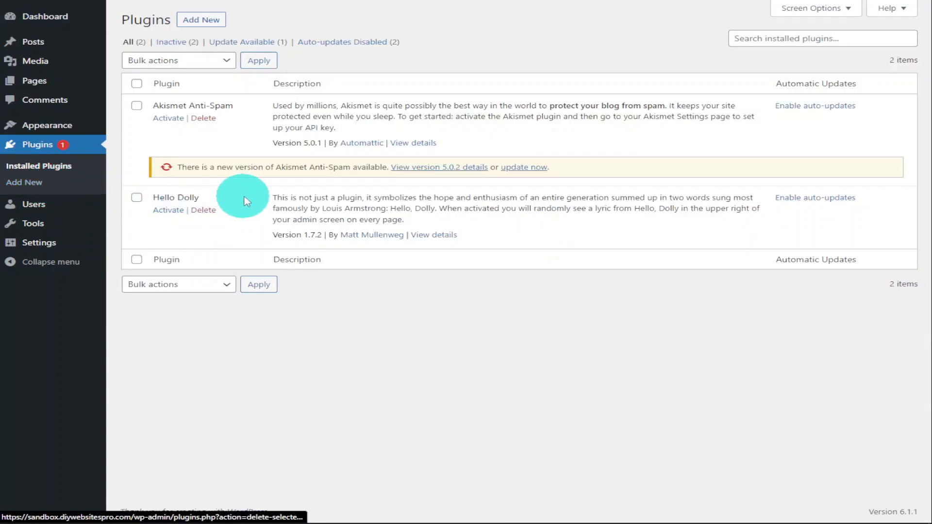
{"action": "left_click", "coordinate": [201, 21]}
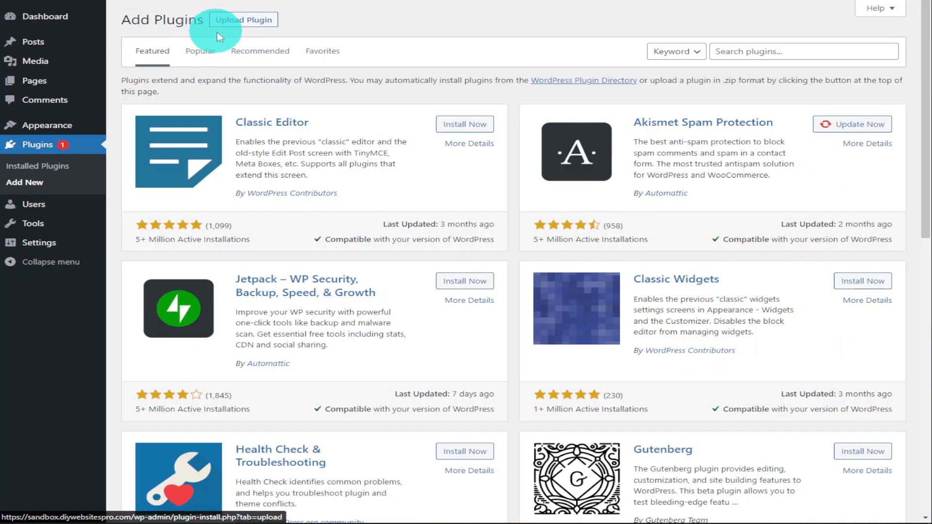
{"action": "left_click", "coordinate": [749, 52]}
{"action": "type", "text": "elementor"}
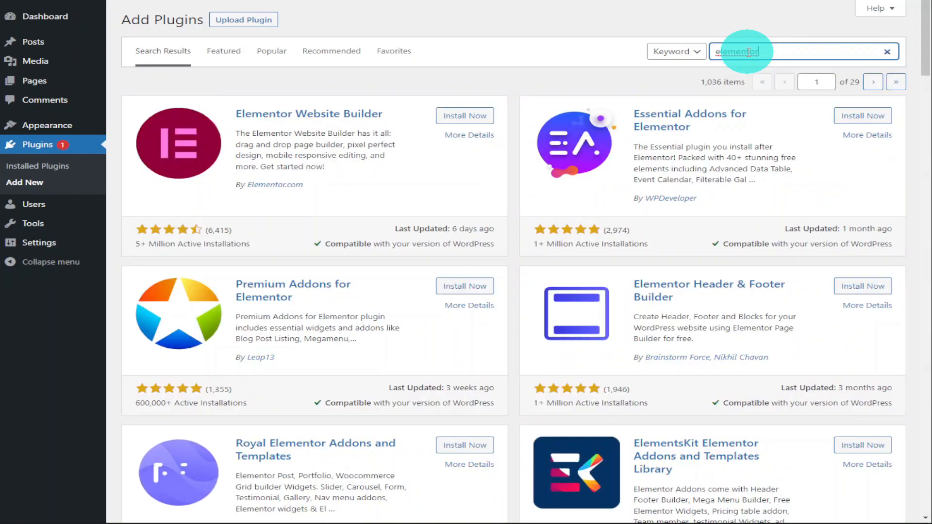
{"action": "left_click", "coordinate": [480, 117]}
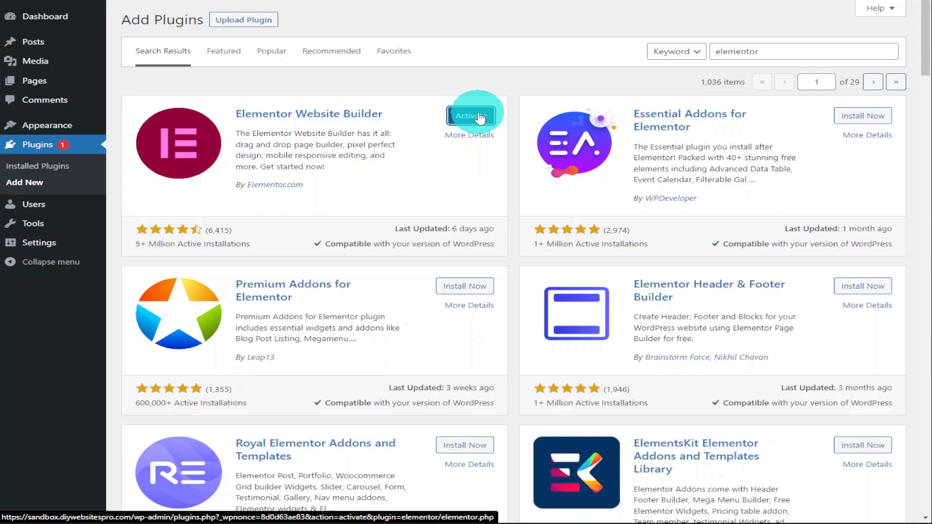
{"action": "left_click", "coordinate": [481, 116]}
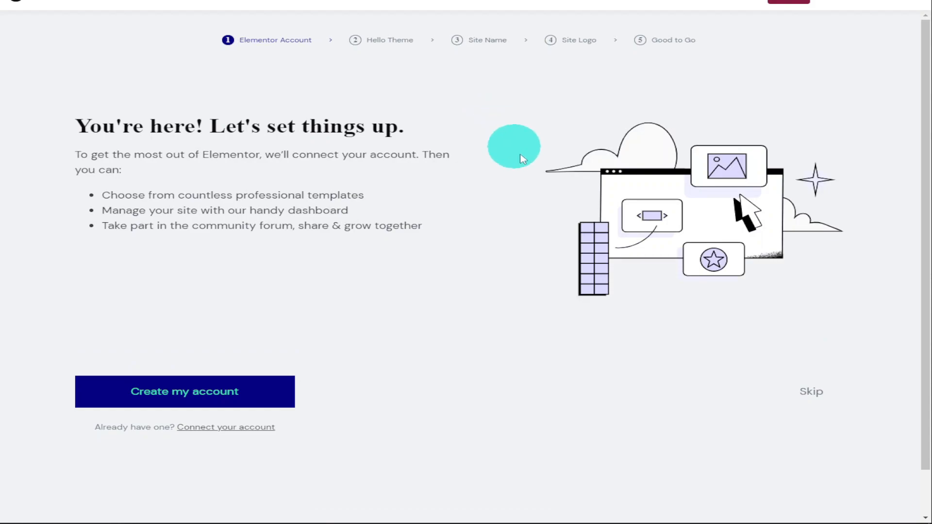
Skip every stage of the Elementor setup wizard to reach the blank page editor, and close the Navigator.
{"action": "left_click", "coordinate": [806, 391]}
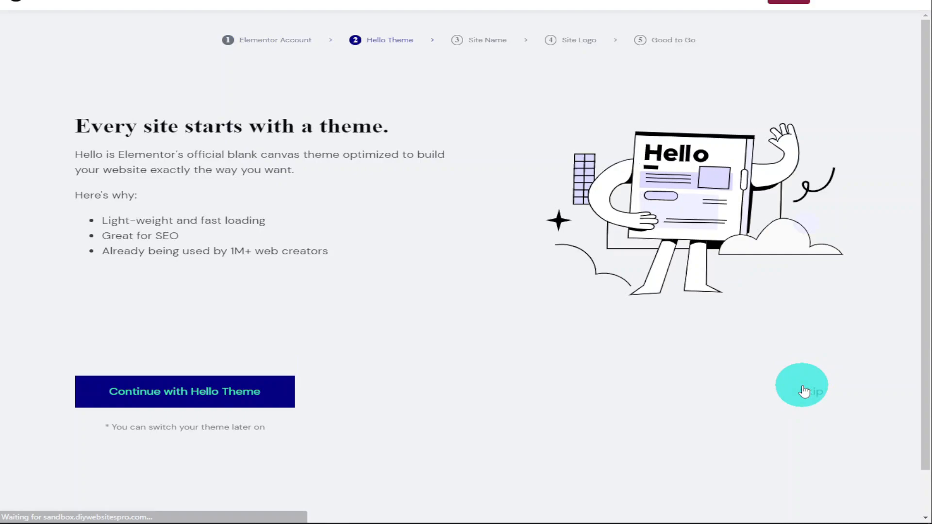
{"action": "left_click", "coordinate": [804, 391]}
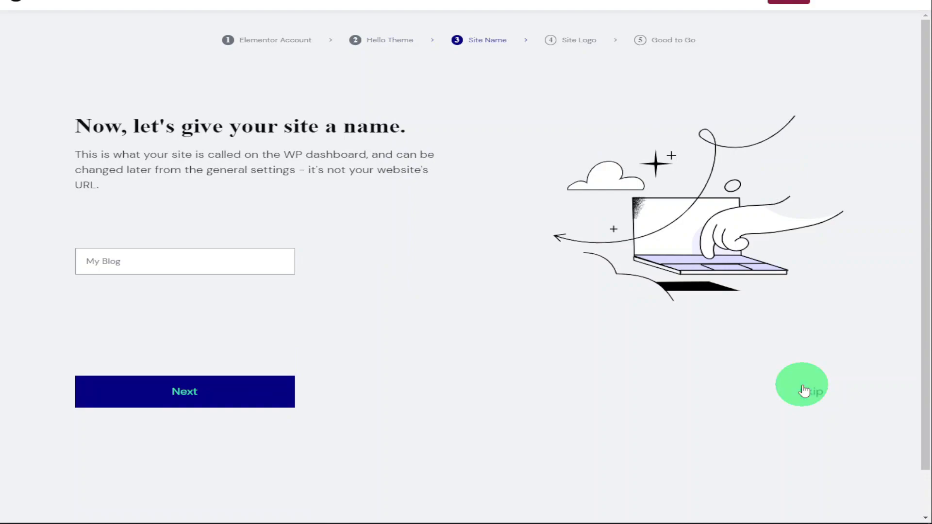
{"action": "left_click", "coordinate": [804, 390]}
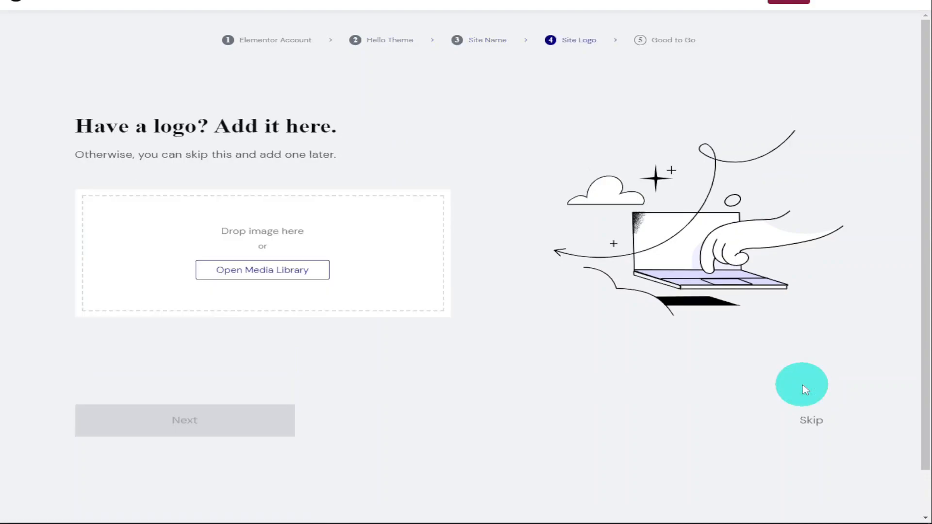
{"action": "left_click", "coordinate": [812, 420]}
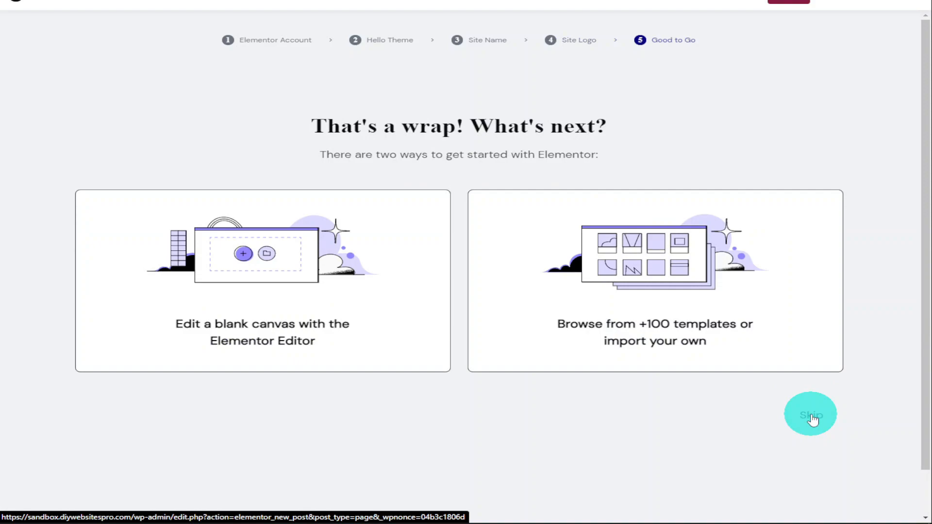
{"action": "left_click", "coordinate": [812, 420]}
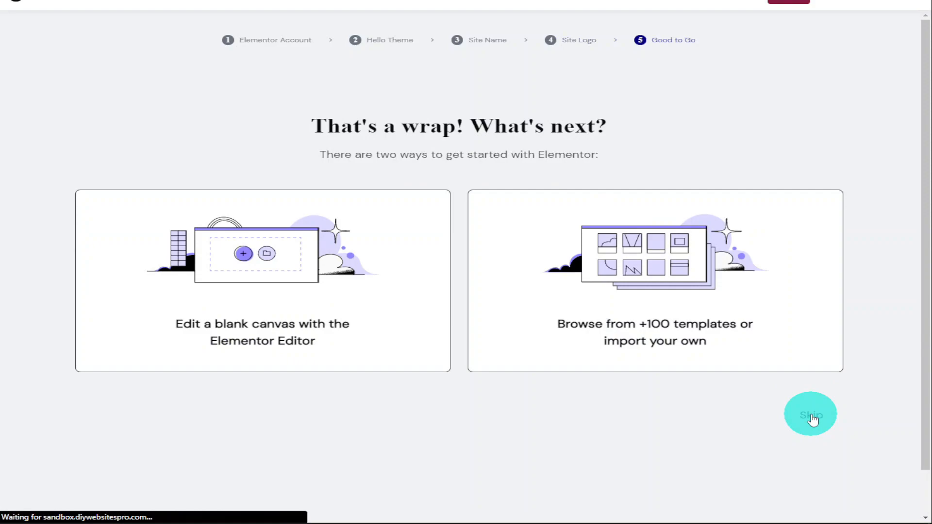
{"action": "left_click", "coordinate": [812, 420]}
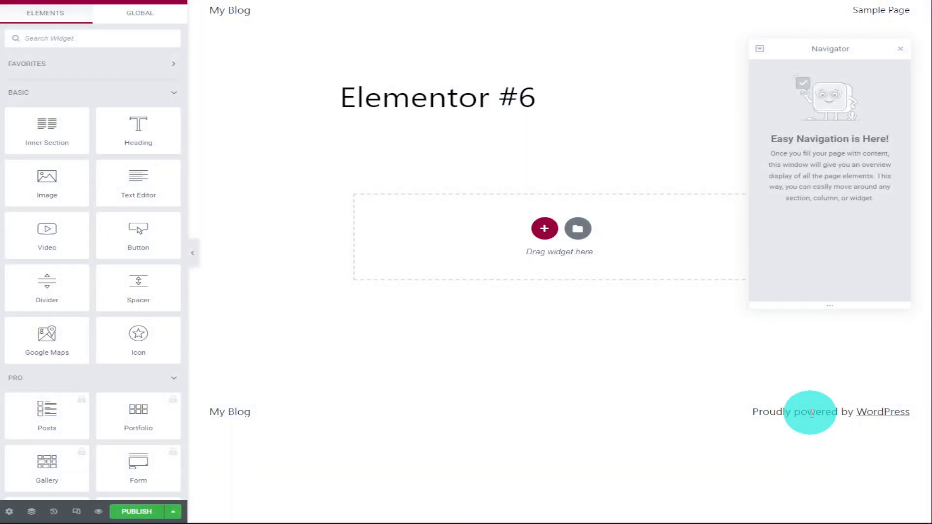
{"action": "left_click", "coordinate": [901, 51]}
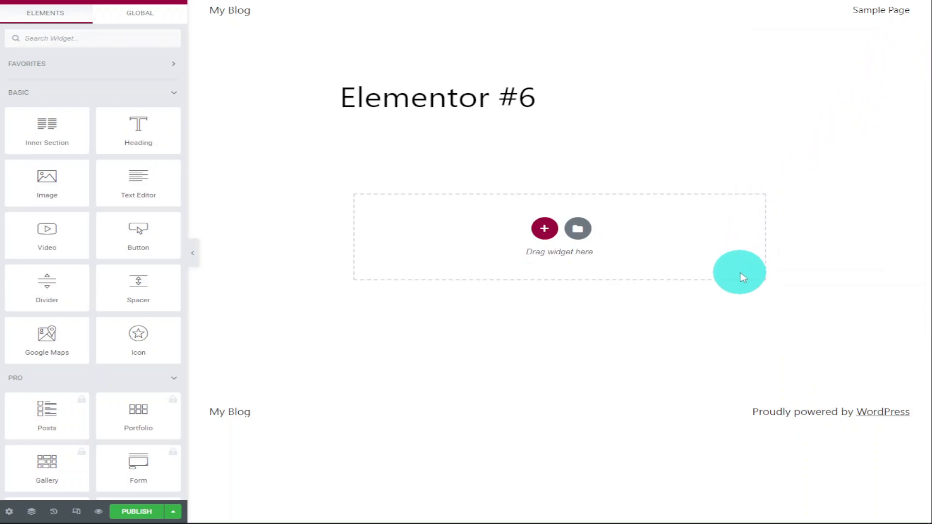